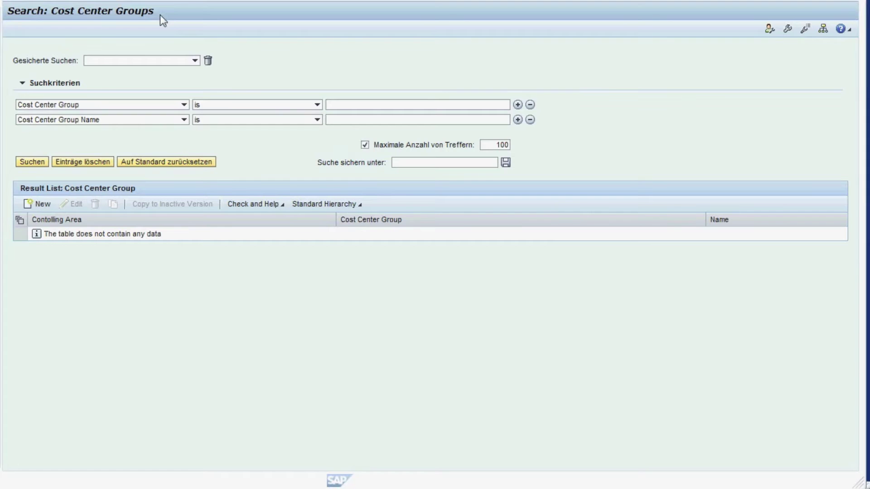
- Search for cost center groups containing 'd10' and select D10_1000SM in the results
left_click(318, 106)
left_click(318, 106)
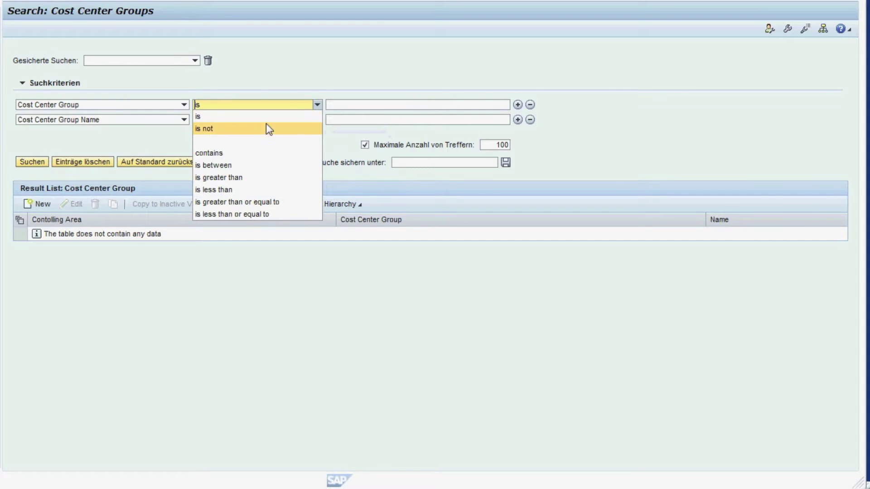
left_click(251, 154)
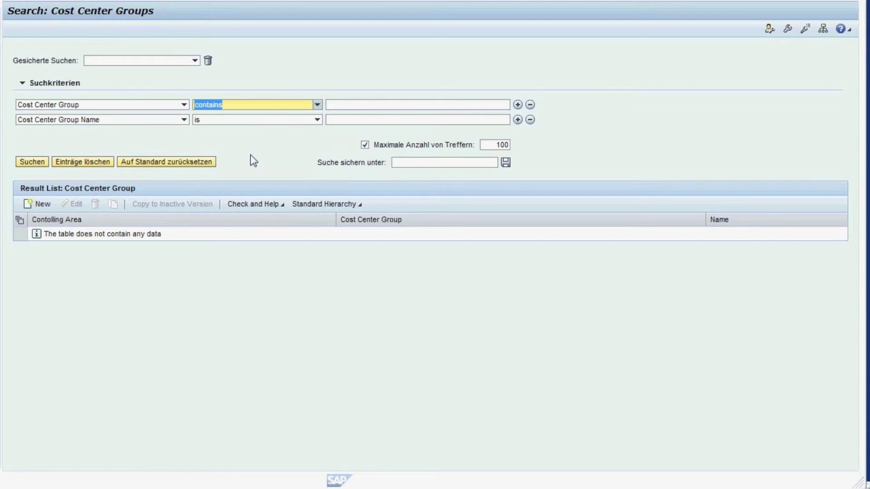
left_click(336, 105)
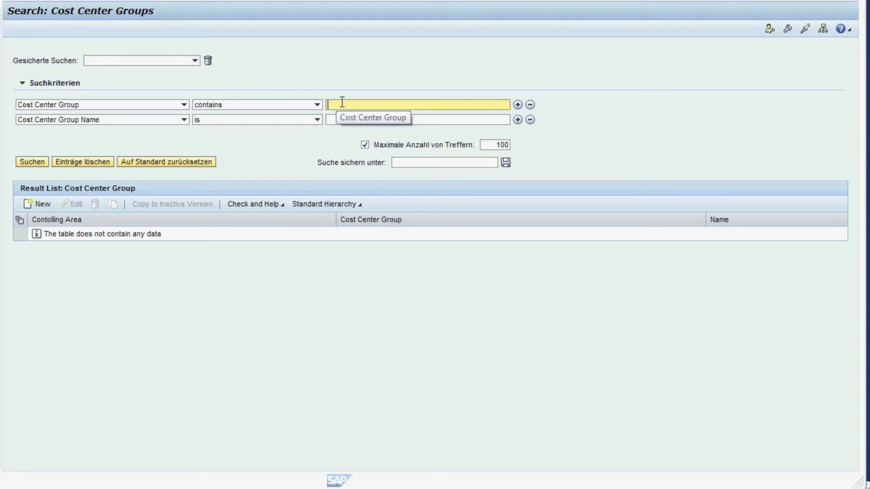
type("d10")
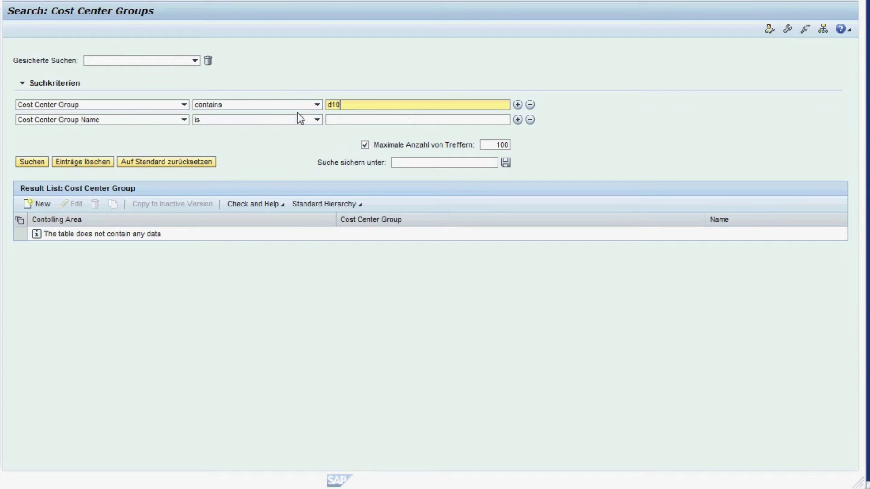
left_click(33, 163)
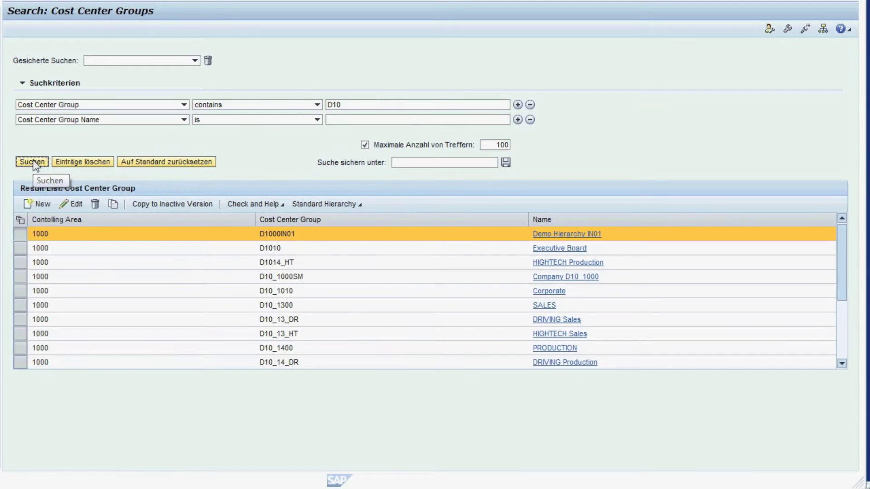
left_click(20, 281)
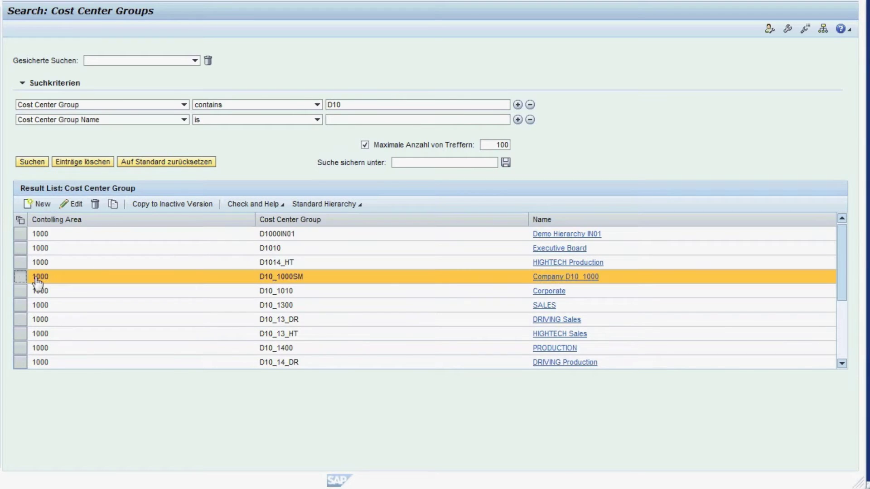
- Open the Company D10_1000 hierarchy and expand all of its levels
left_click(553, 279)
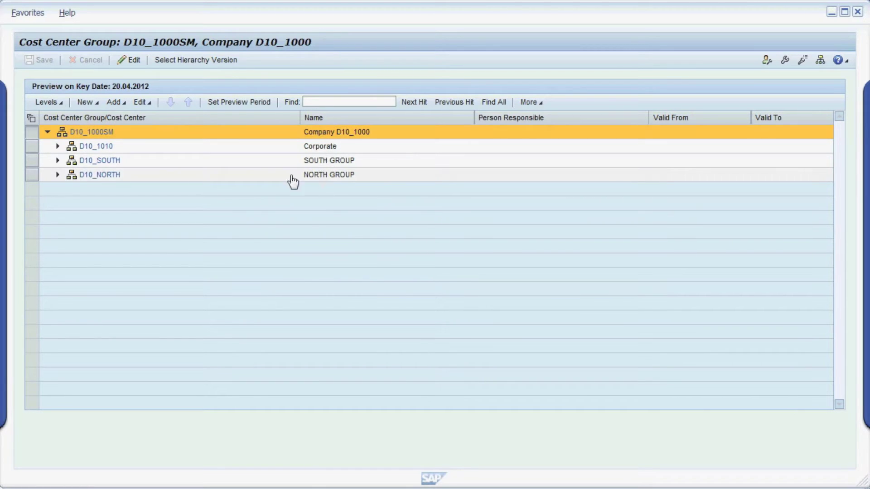
left_click(50, 103)
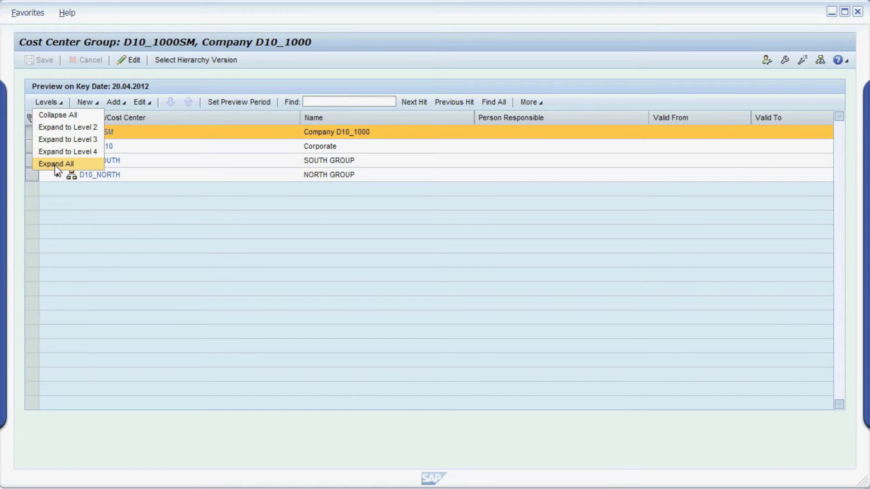
left_click(56, 164)
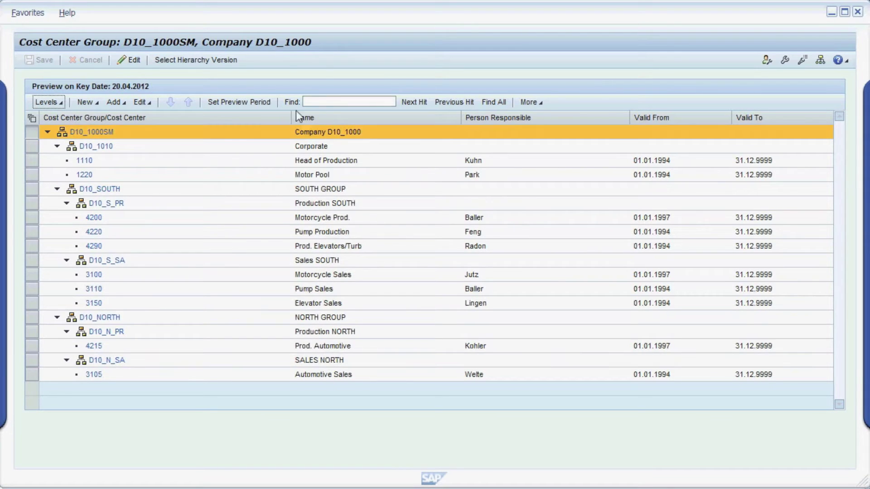
- In edit mode, move cost center 3100 under D10_S_PR below 4290 and save
left_click(135, 65)
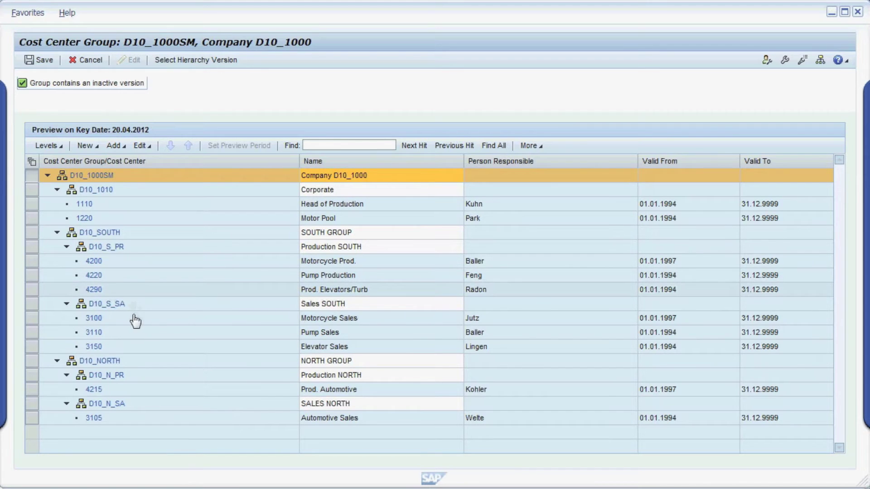
left_click(31, 323)
left_click_drag(115, 281, 113, 241)
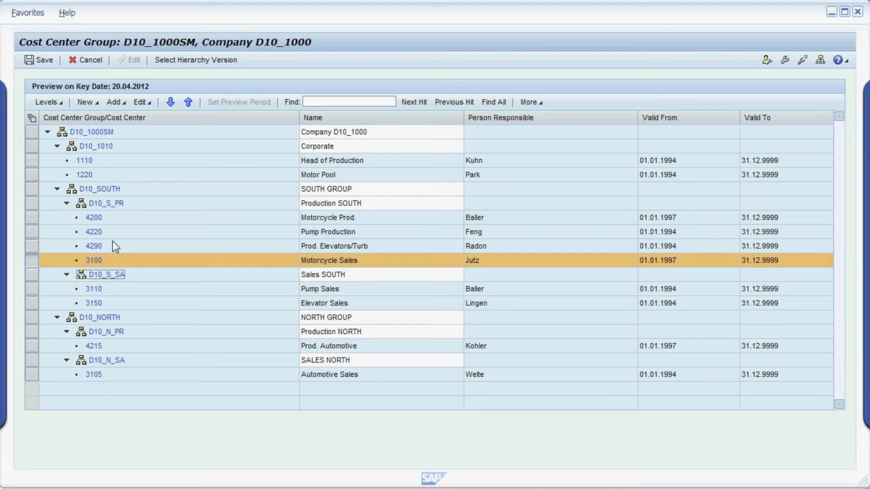
left_click(43, 64)
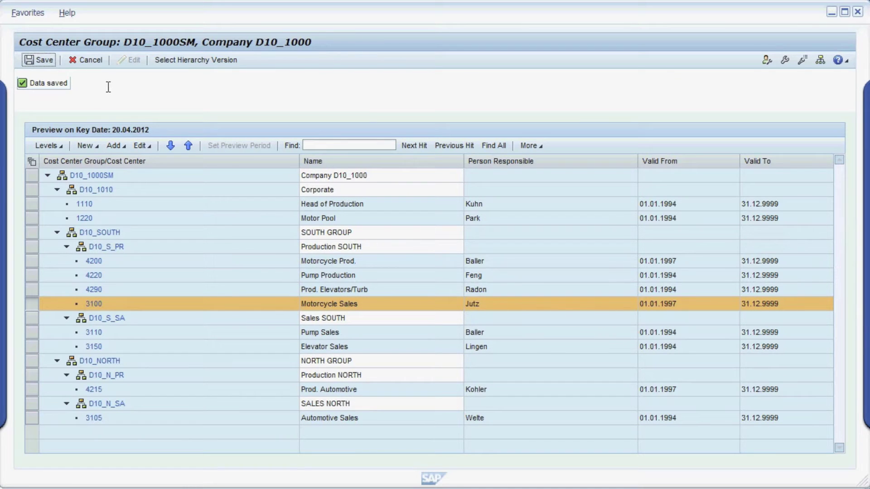
- Pick the Original hierarchy version from D10_1000SM's hierarchy version list
left_click(218, 63)
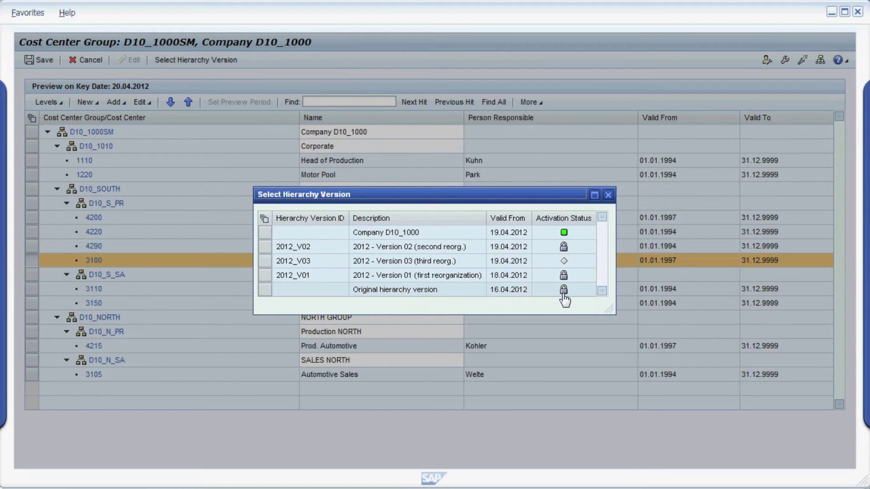
mouse_move(564, 299)
left_click(564, 295)
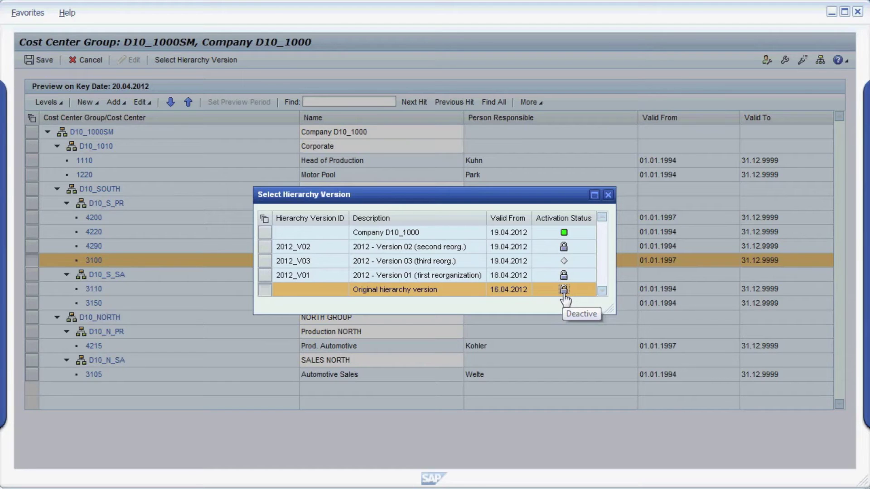
- Load the Original hierarchy version and expand all its levels
double_click(564, 295)
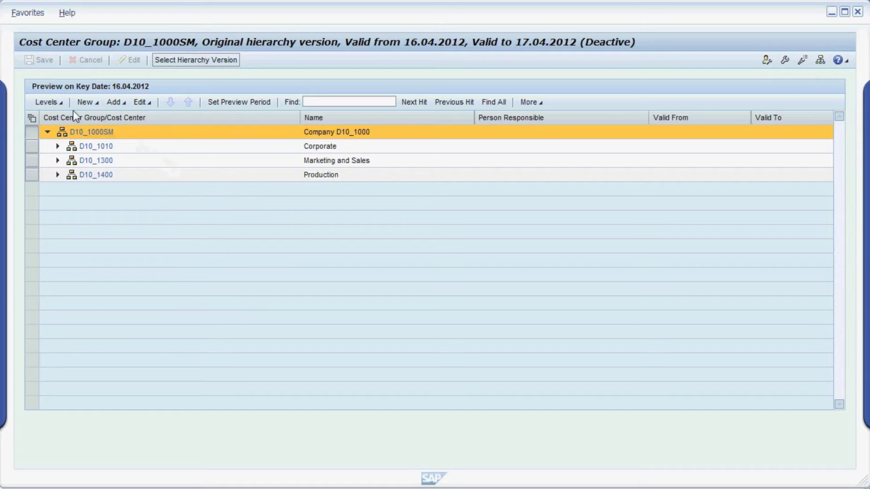
left_click(63, 103)
left_click(62, 104)
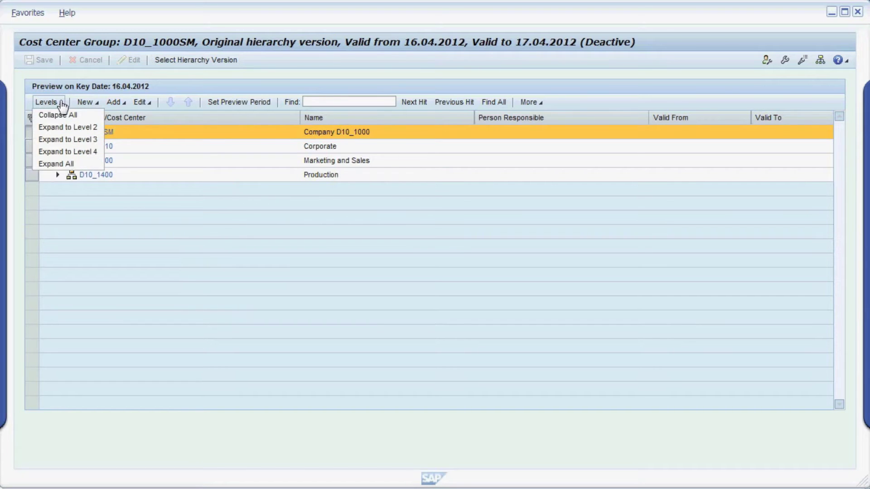
left_click(89, 166)
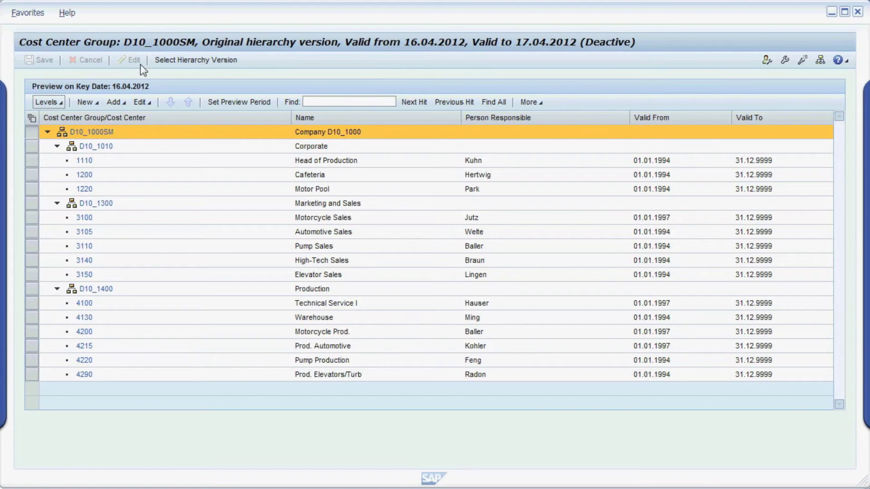
- Load version 2012_V01 (first reorganization), then reopen the hierarchy version list
left_click(203, 66)
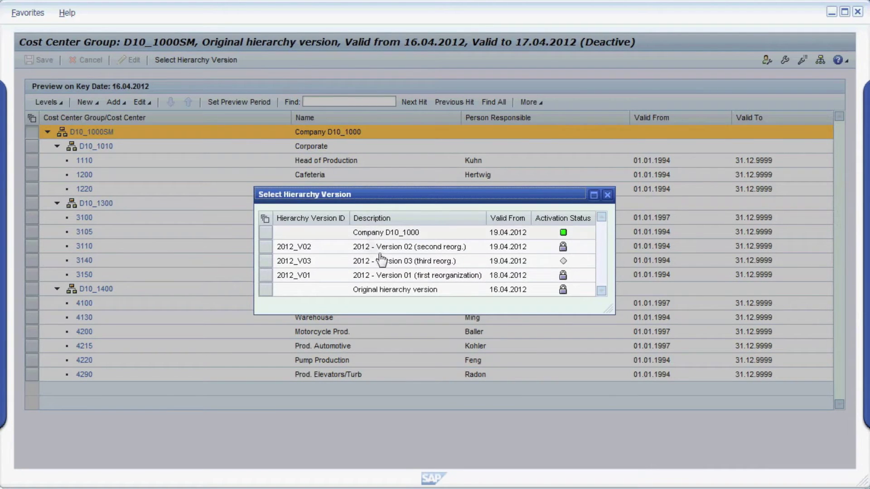
left_click(439, 277)
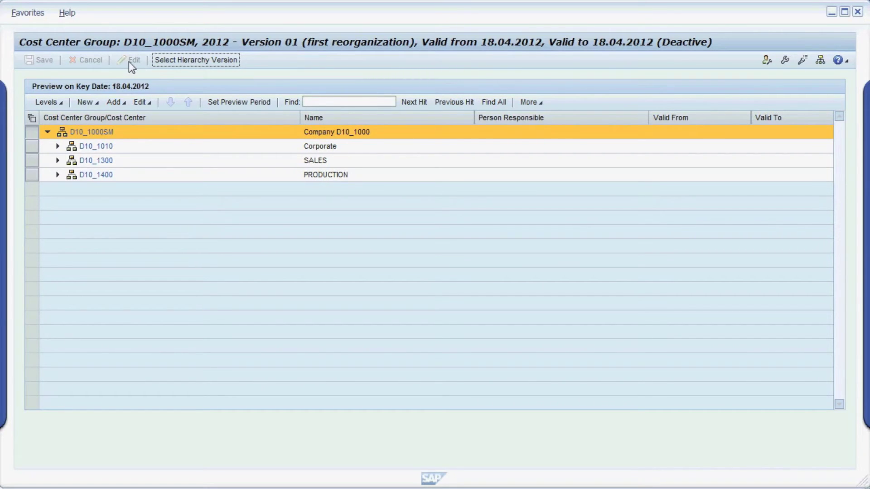
left_click(192, 65)
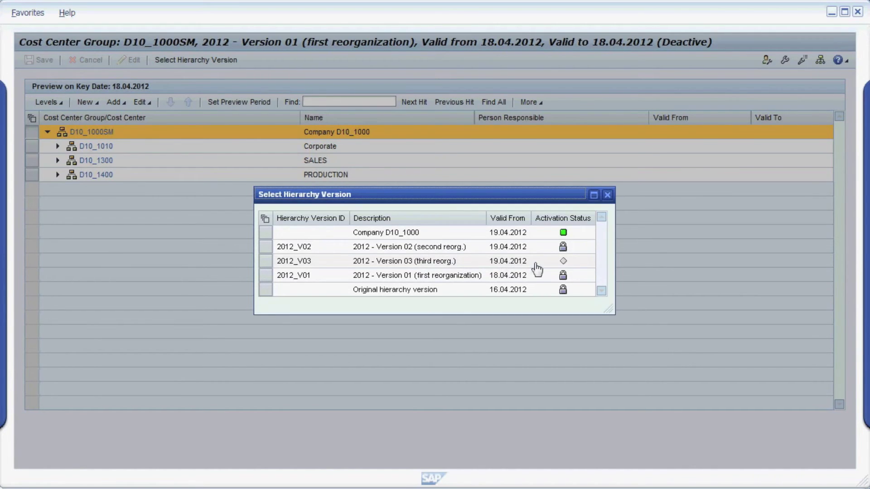
- Load the inactive hierarchy version 2012_V03 from the version list
mouse_move(562, 270)
double_click(542, 262)
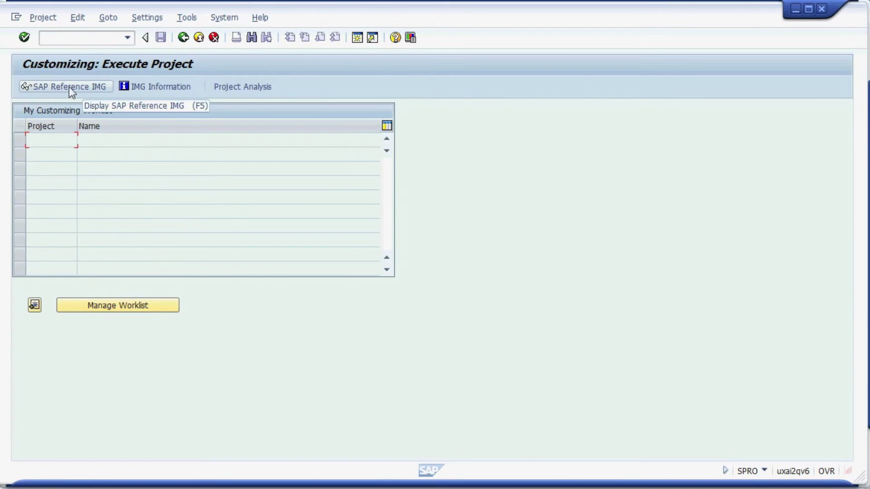
- In the SAP Reference IMG, run Controlling > Cost Center Accounting > Master Data > Cost Centers > Activate Inactive Hierarchies
left_click(50, 88)
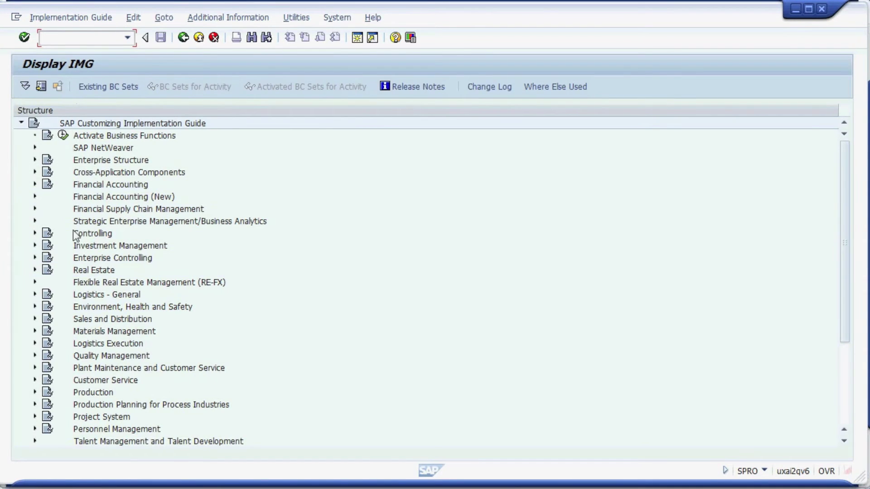
left_click(91, 237)
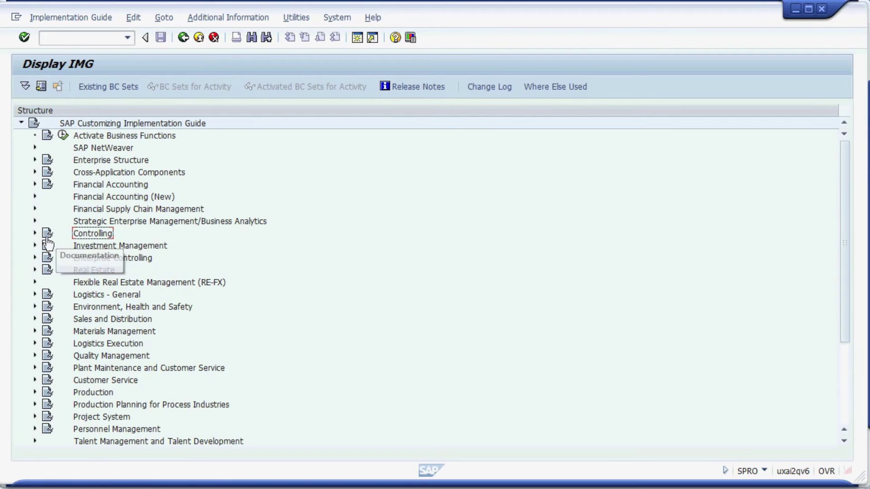
double_click(91, 237)
left_click(90, 271)
left_click(48, 270)
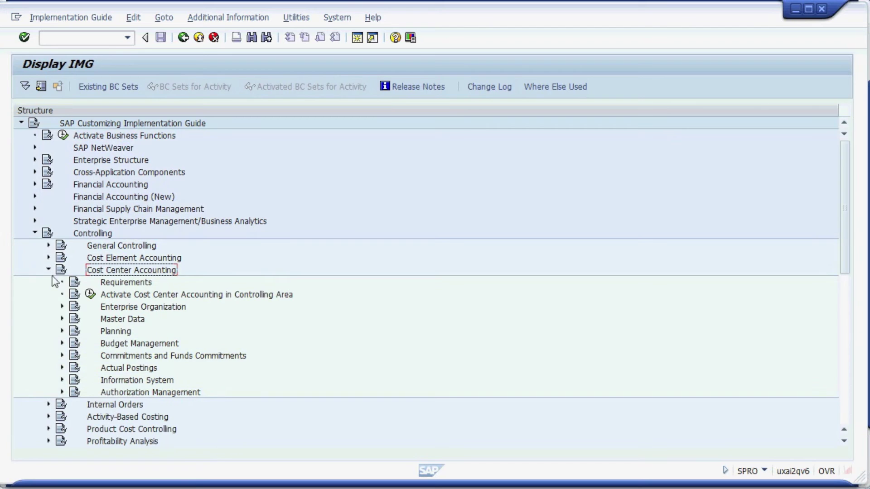
left_click(76, 321)
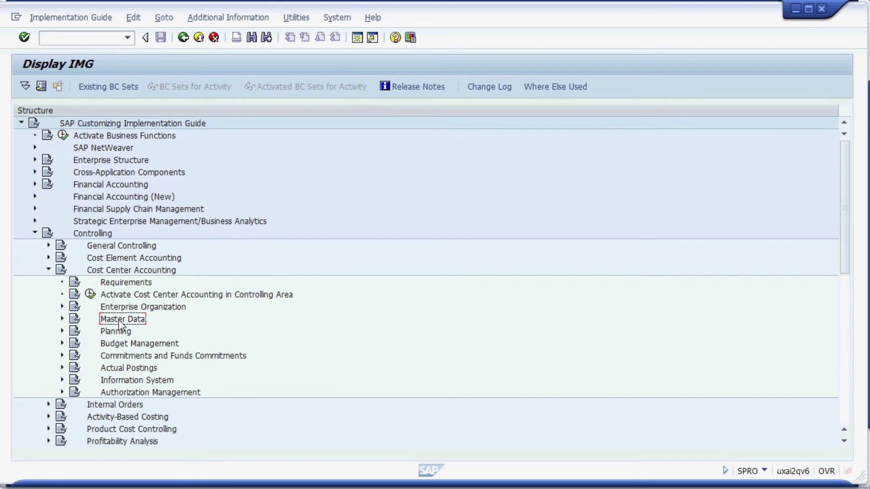
left_click(62, 319)
left_click(141, 333)
left_click(75, 331)
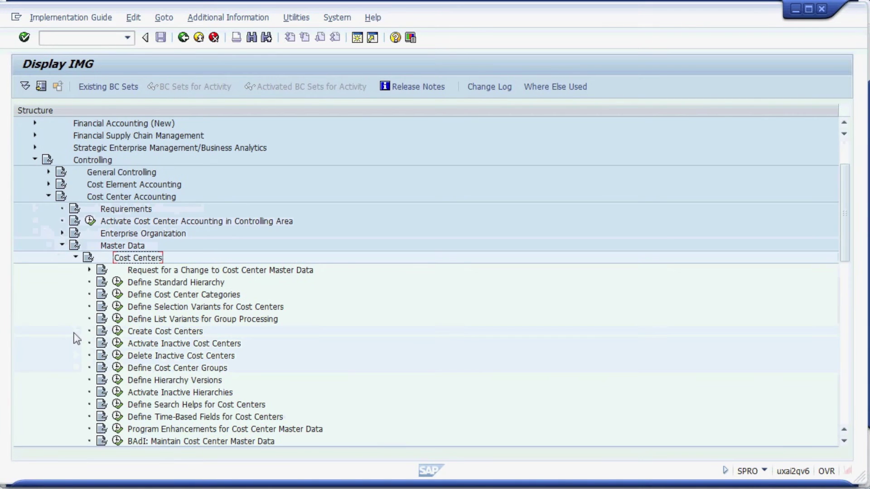
left_click(136, 393)
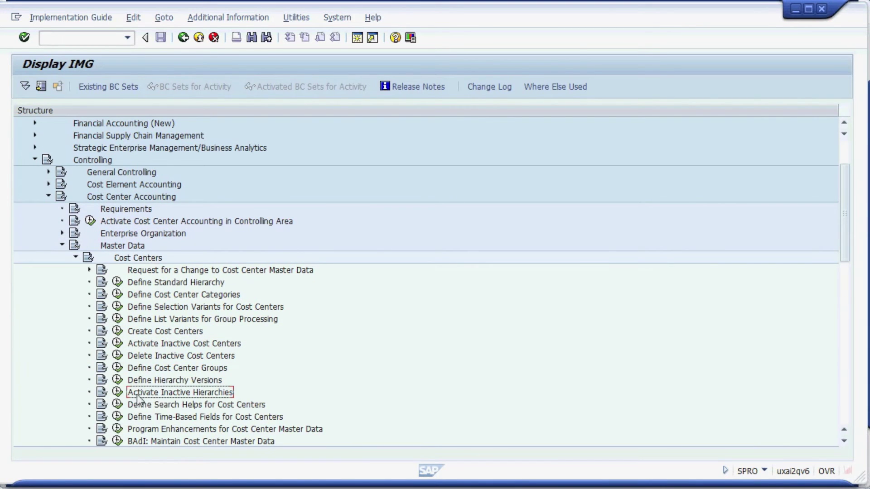
left_click(118, 395)
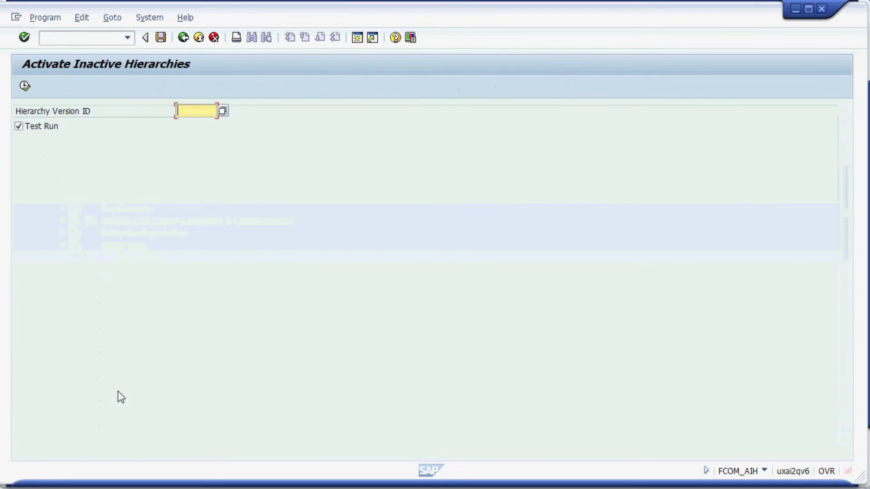
- Set Hierarchy Version ID to 2012_V03 and uncheck Test Run
left_click(223, 112)
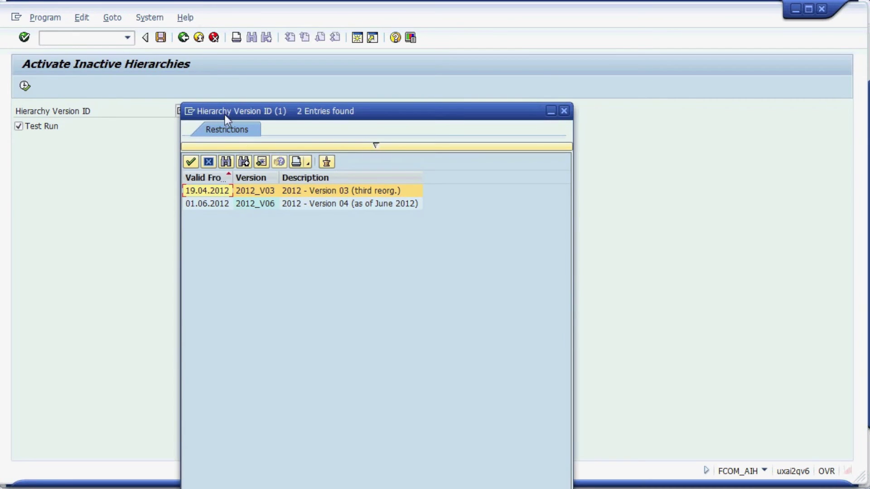
left_click(290, 192)
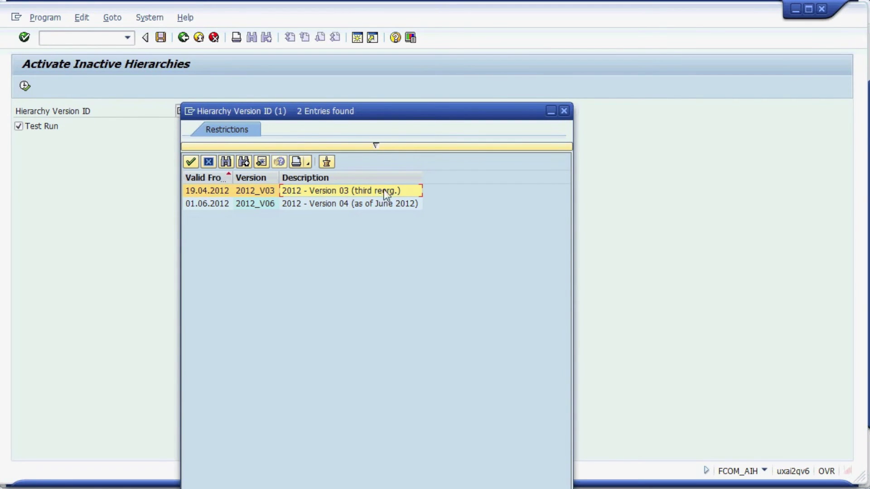
left_click(273, 191)
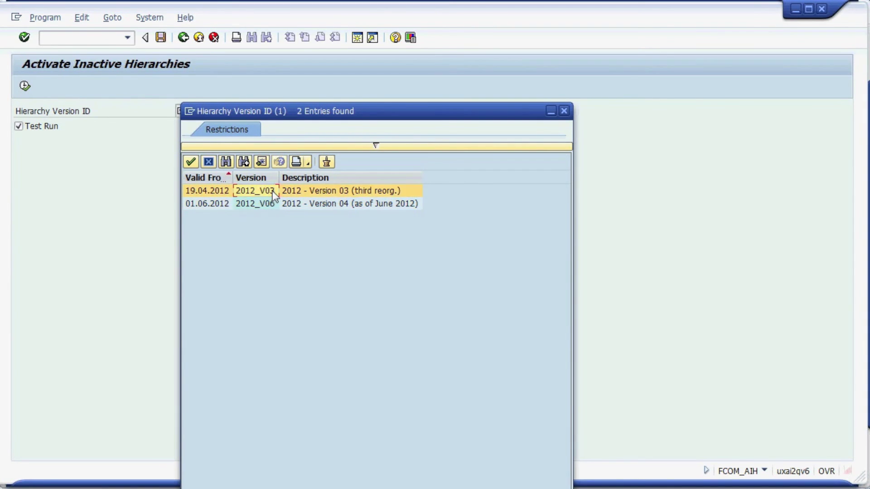
double_click(205, 192)
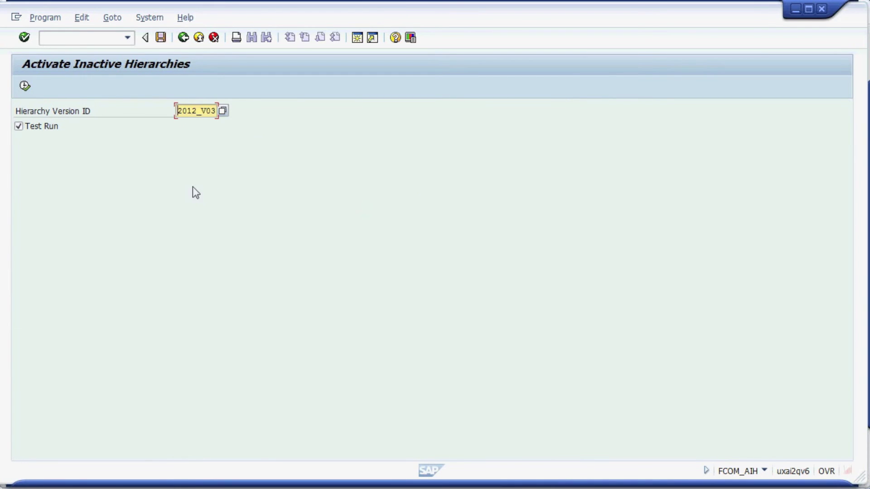
left_click(18, 127)
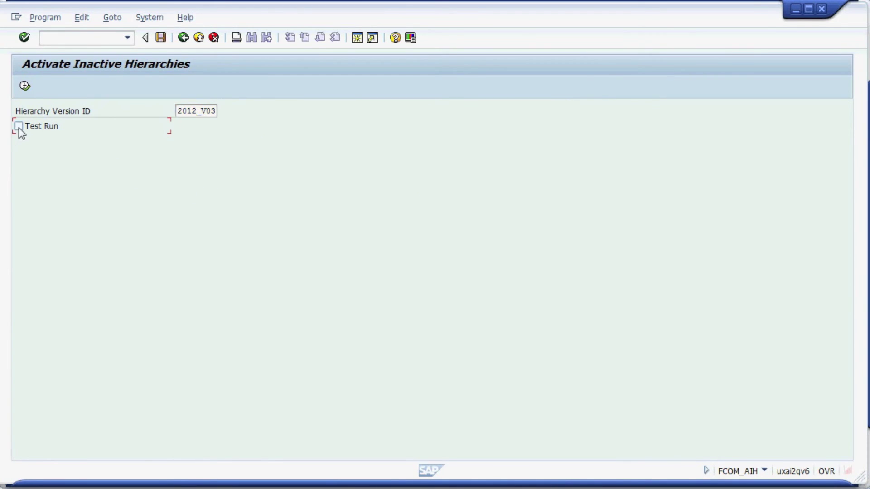
- Execute the real activation of 2012_V03 and dismiss the activation messages
left_click(25, 86)
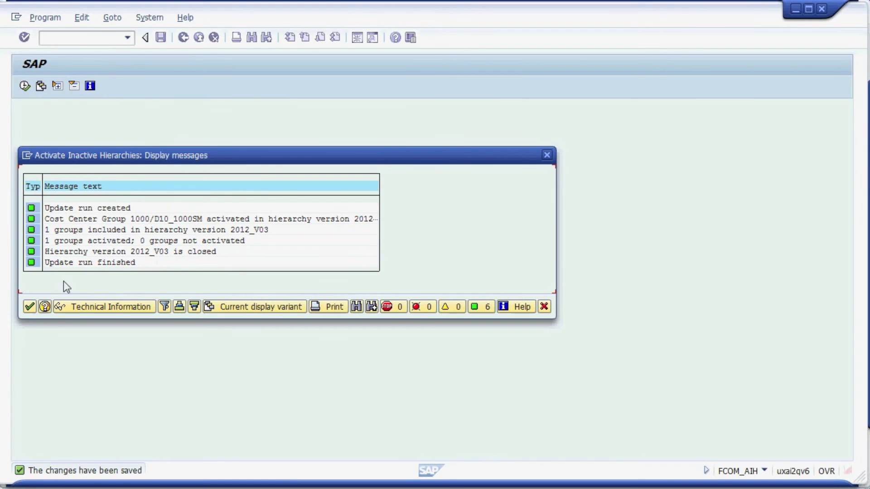
left_click(29, 308)
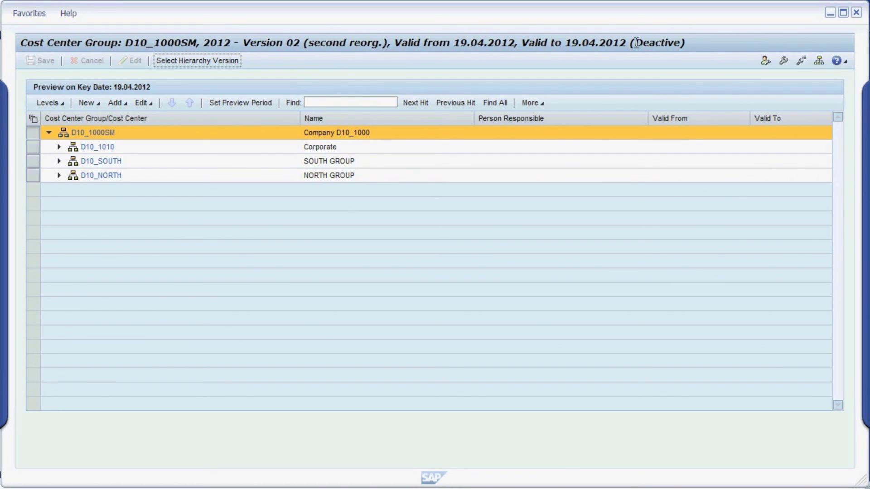
- List the hierarchy versions of group D10_1000SM, then return to the Cost Centers IMG activities
left_click(219, 64)
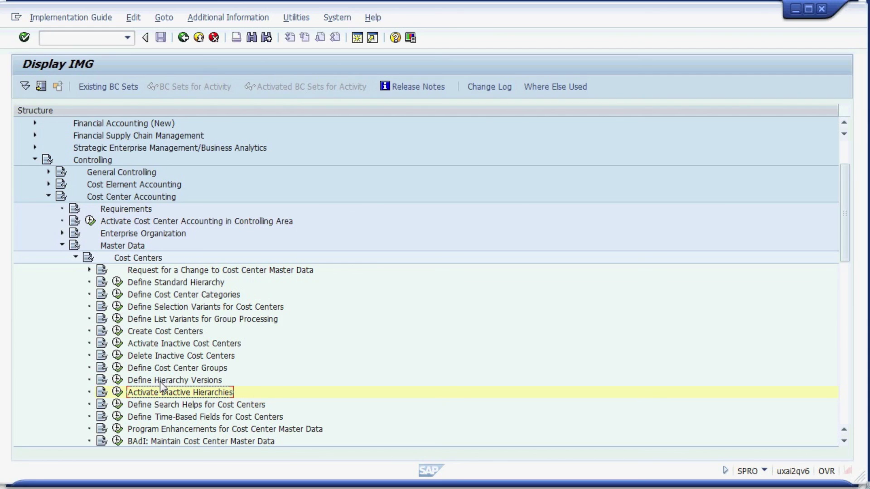
- Run the Define Hierarchy Versions IMG activity to list versions 2012_V01, V02, V03 and V06
left_click(159, 382)
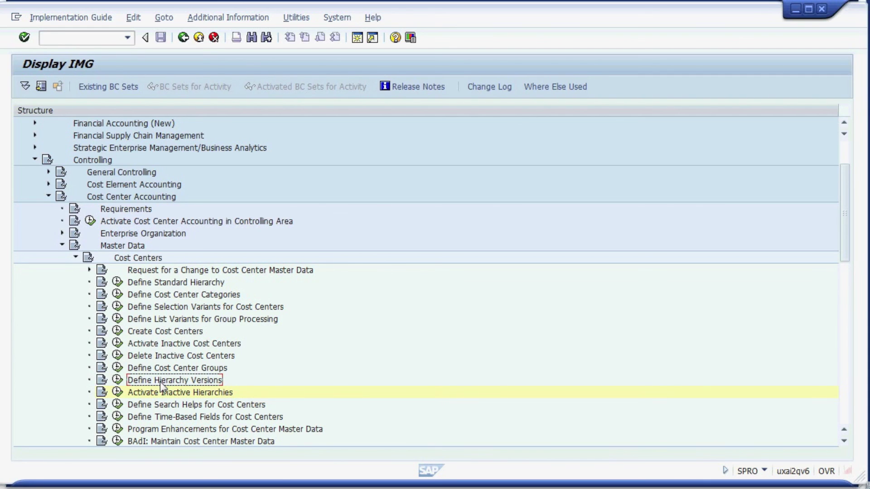
left_click(117, 384)
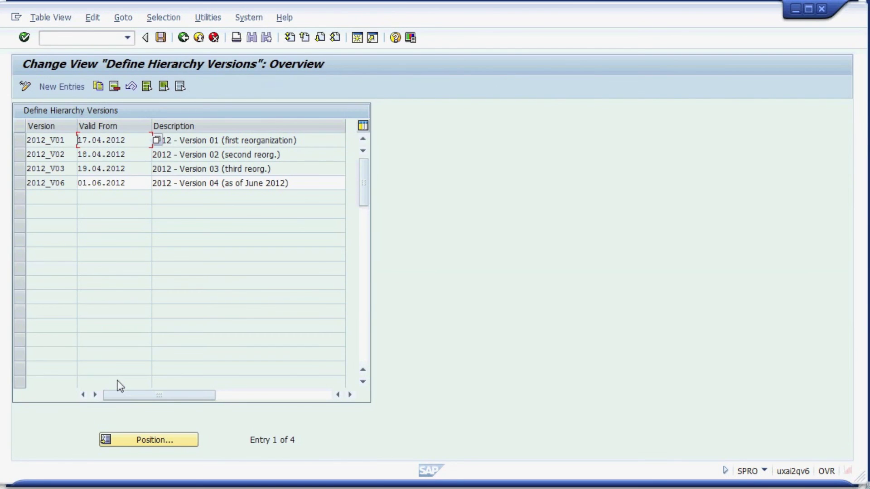